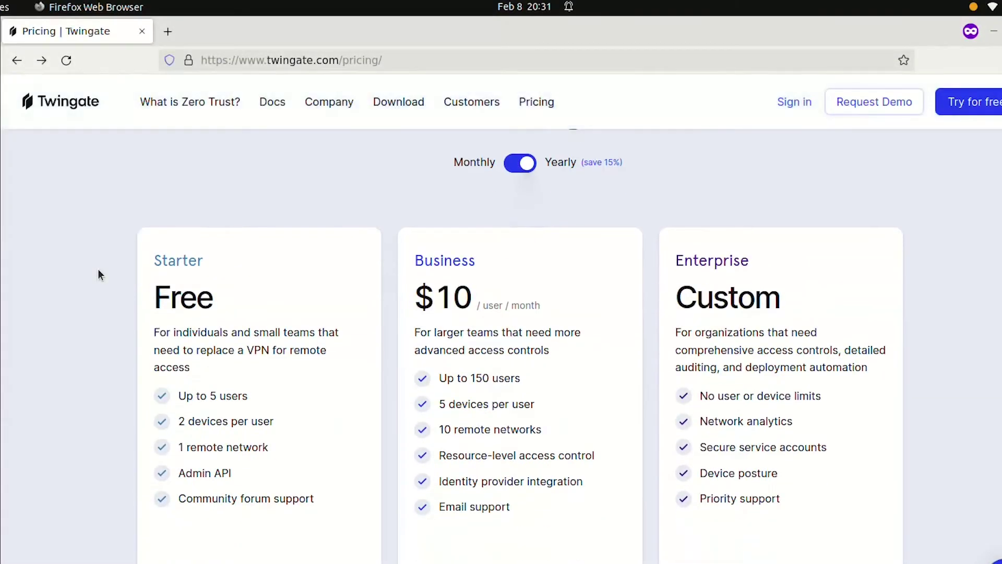
Choose the free Starter plan on the Twingate pricing page.
scroll(267, 543, "down", 3)
left_click(263, 543)
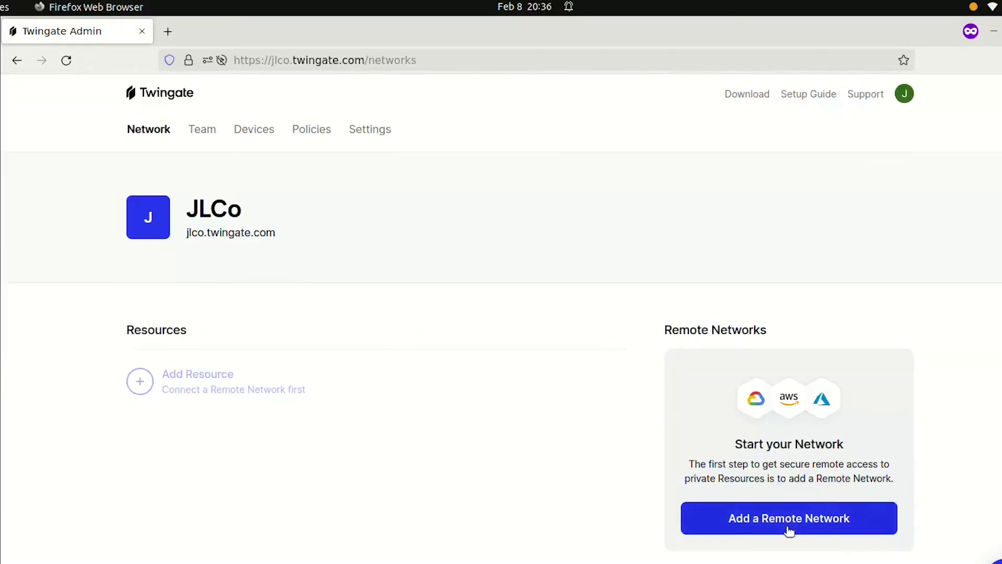
Add a remote network with the location Other and the name "Home network".
left_click(787, 527)
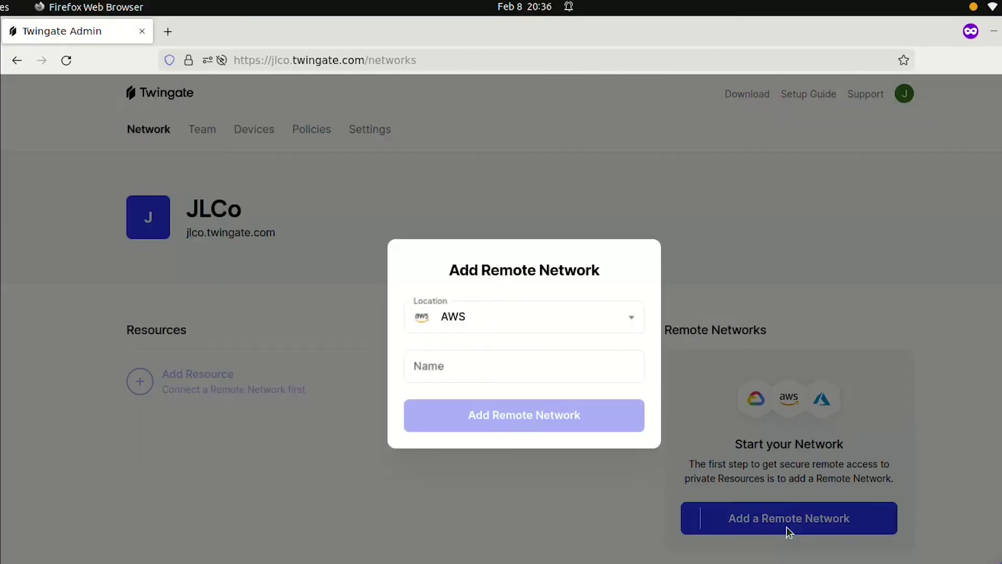
left_click(574, 322)
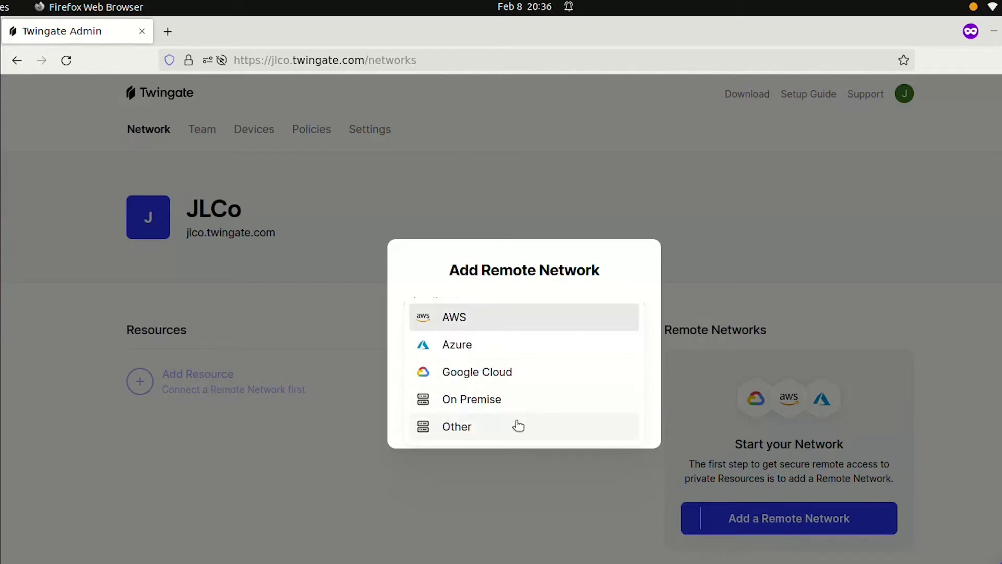
left_click(518, 426)
left_click(516, 369)
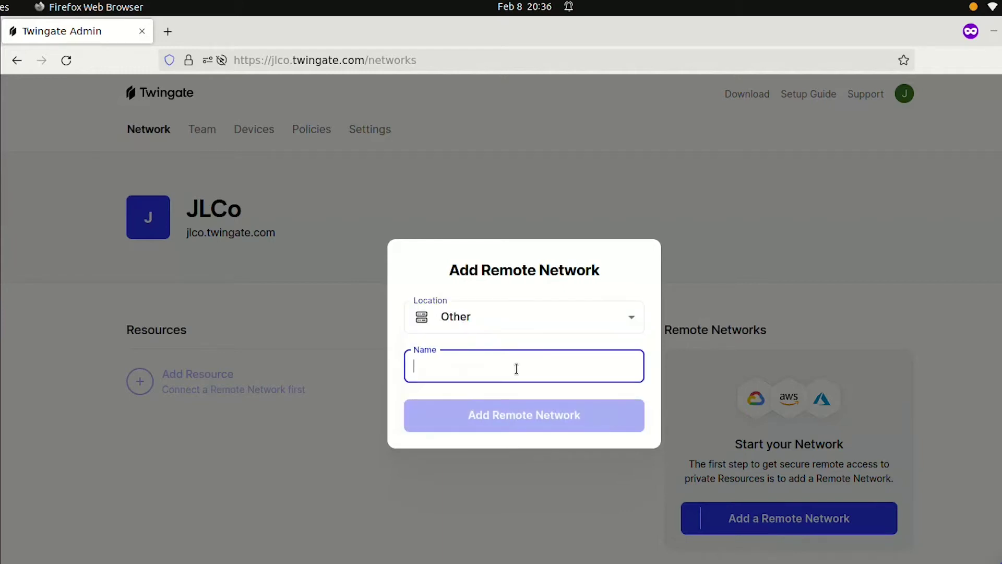
type("Home network")
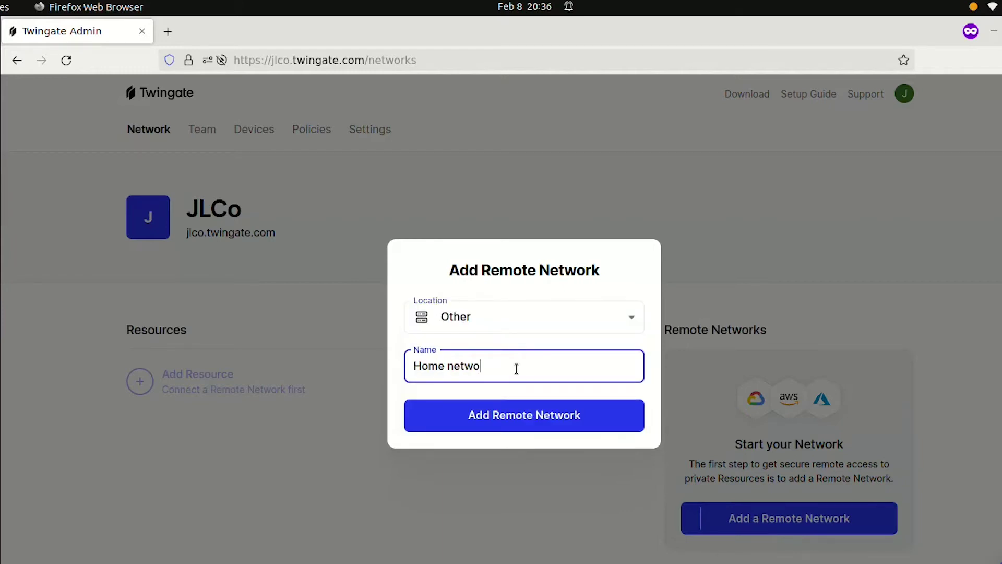
left_click(531, 421)
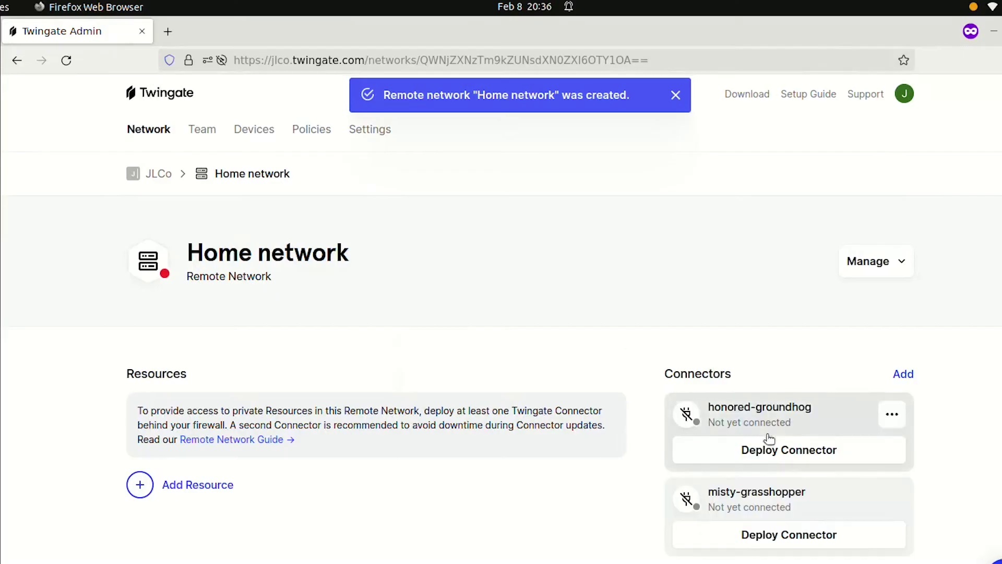
Start deploying the honored-groundhog connector with Docker and generate its tokens, authenticating with the Google account.
left_click(777, 450)
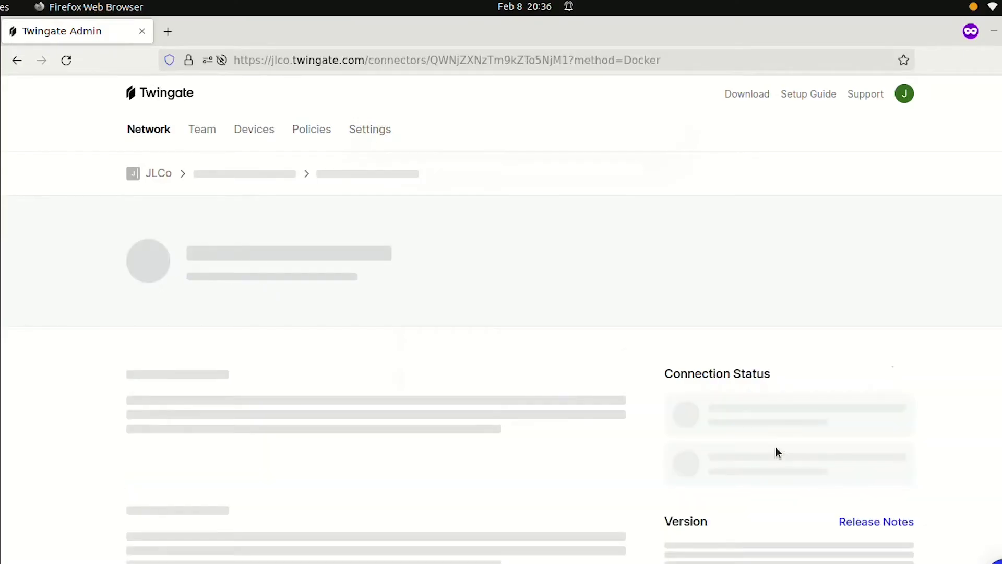
scroll(272, 339, "down", 6)
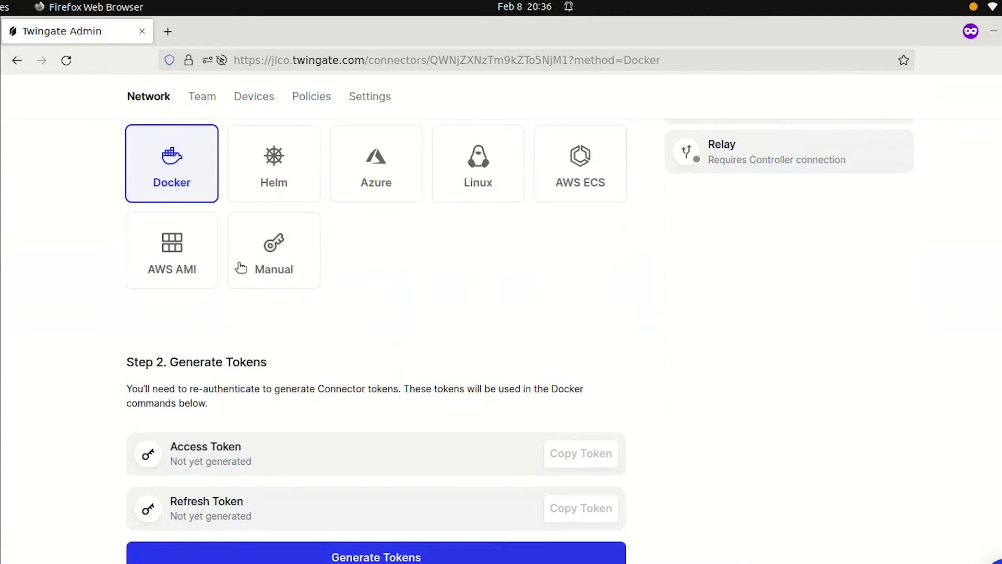
scroll(241, 267, "down", 5)
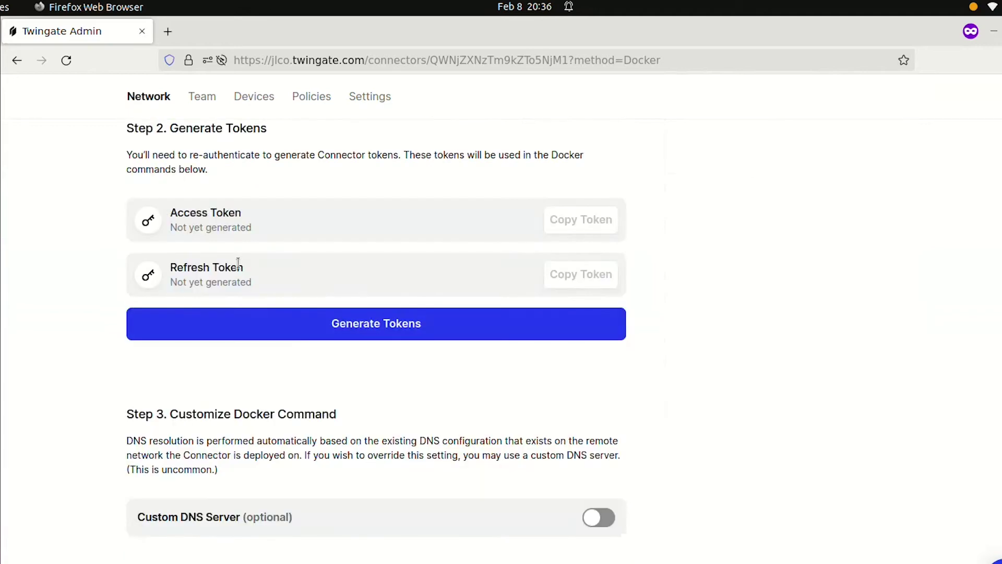
left_click(298, 328)
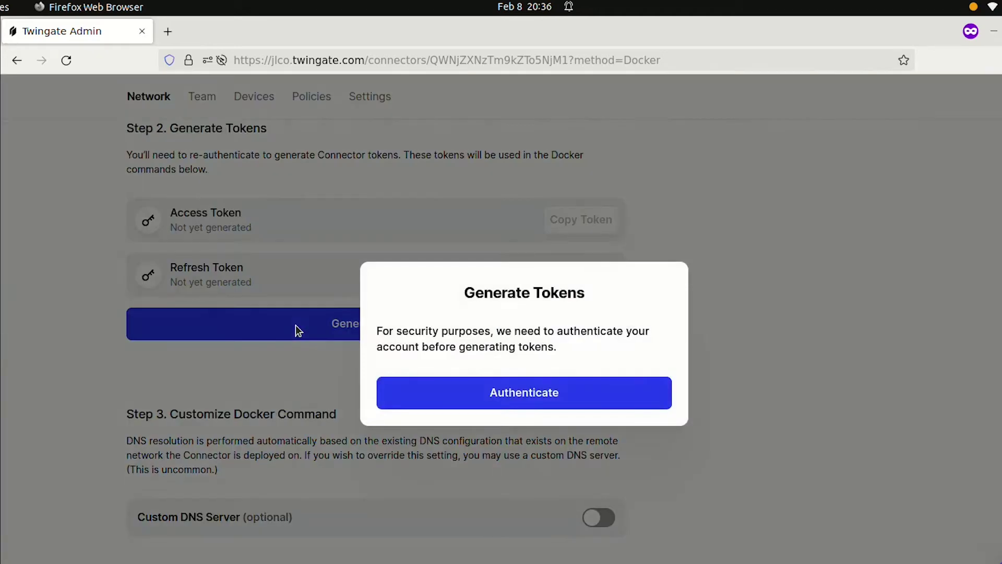
left_click(505, 398)
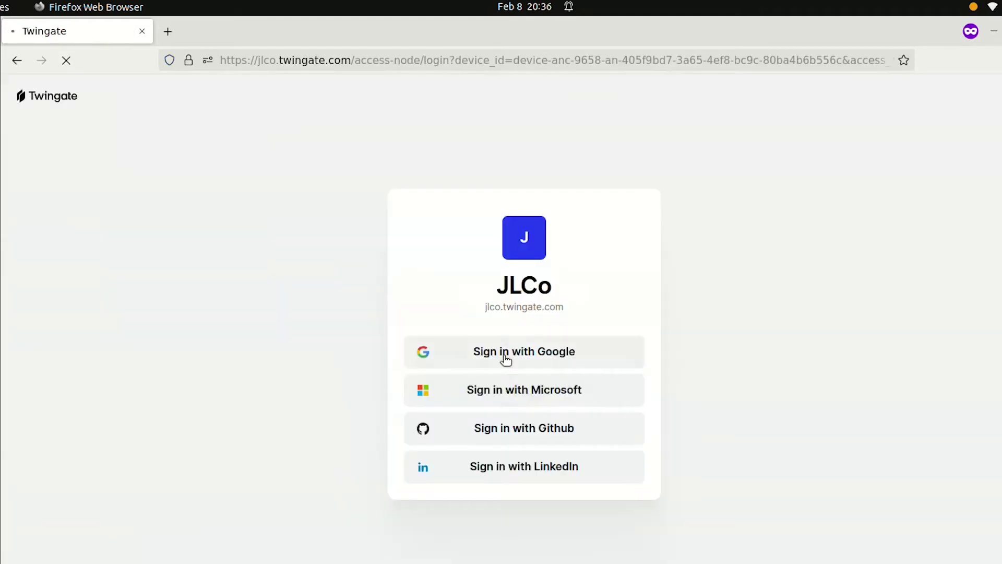
left_click(505, 355)
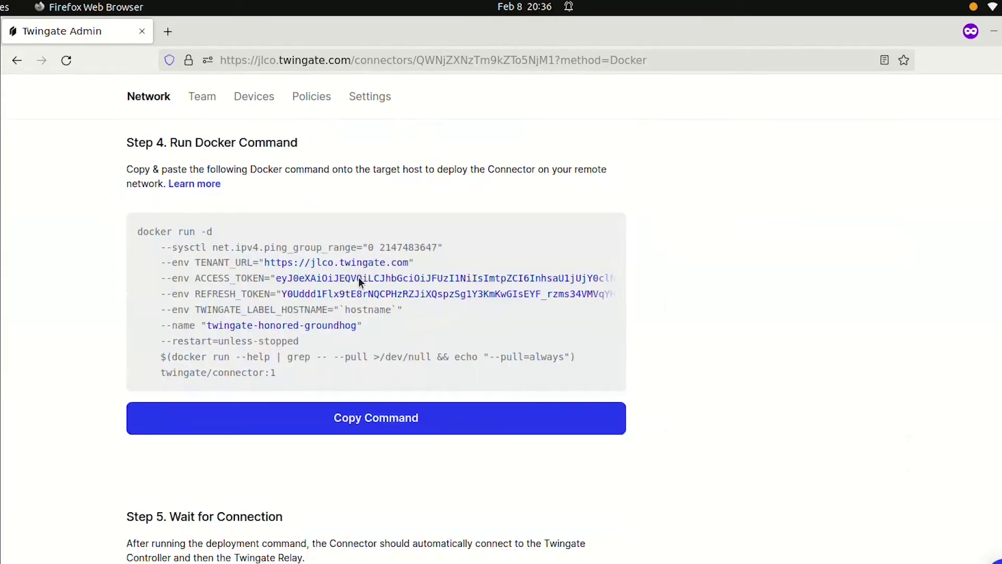
Switch to the terminal and list the running containers with "sudo docker ps", entering the sudo password.
type("sudo ")
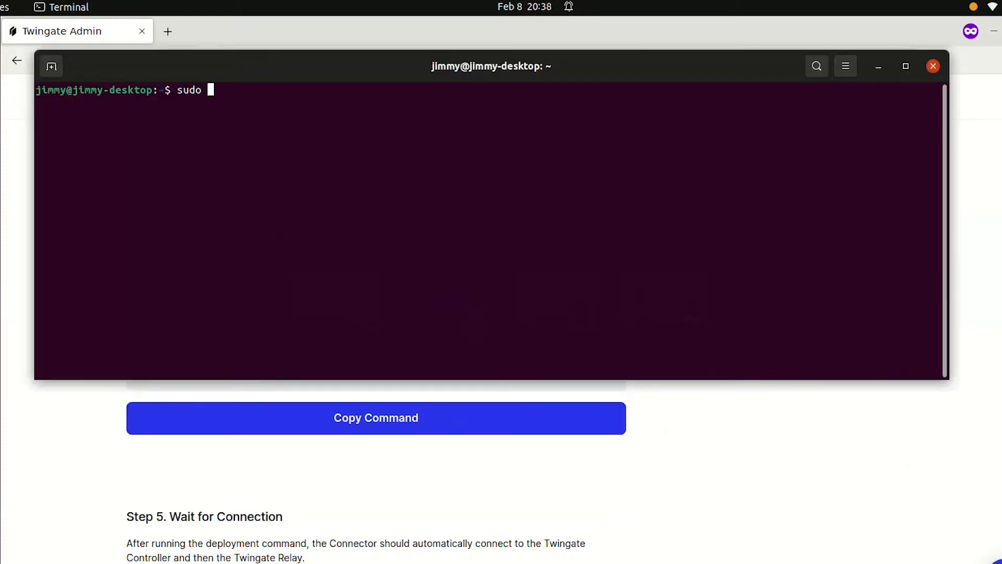
type("docker ps")
key("Return")
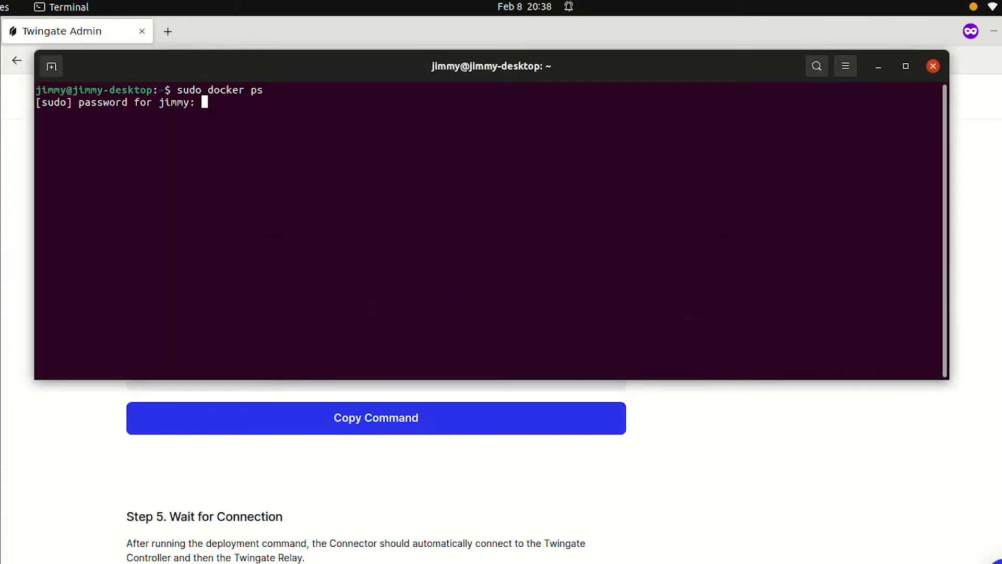
key("Return")
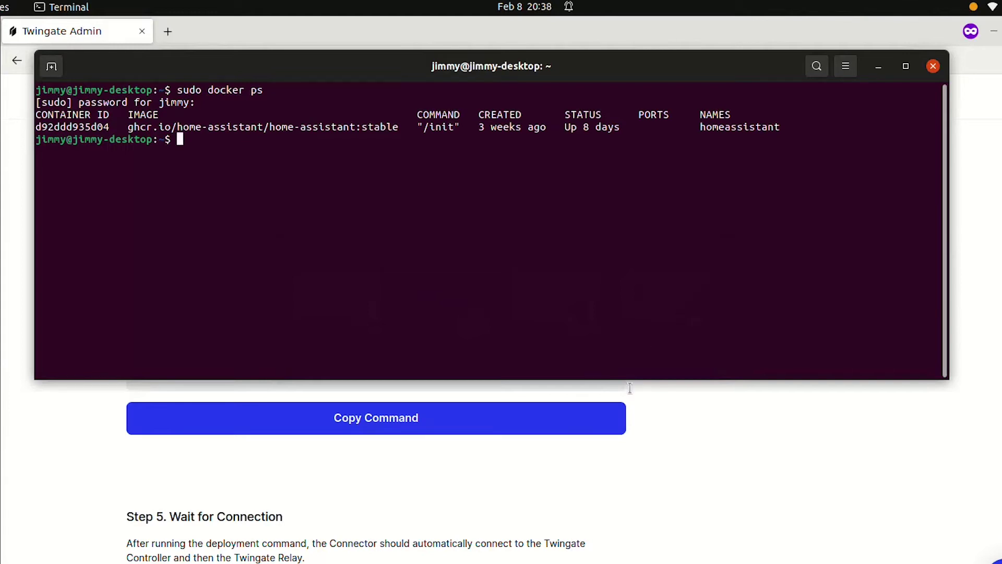
Copy the connector's Docker command from the browser and run it with sudo in the terminal, including its access and refresh tokens.
left_click(571, 429)
key("alt+Tab")
type("sy")
key("BackSpace")
type("udo")
right_click(327, 155)
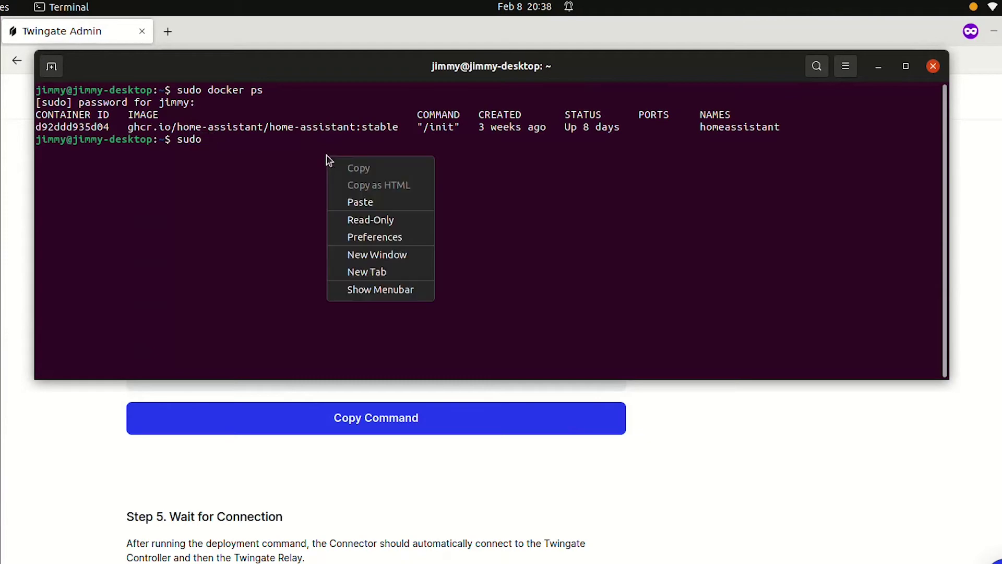
left_click(360, 202)
key("Return")
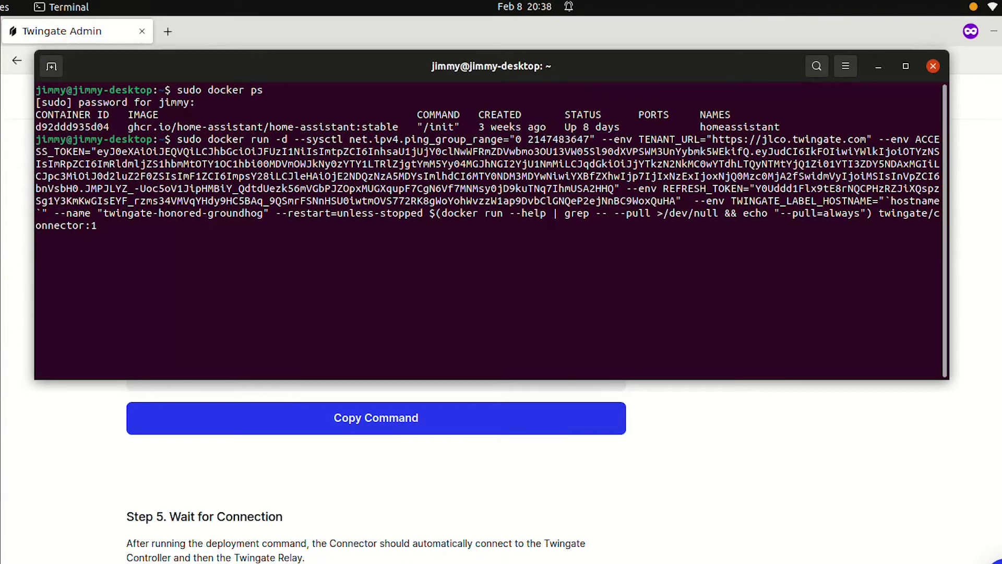
Run "sudo docker ps" to check the connector container, and view the honored-groundhog connection status in the browser.
type("sudo docker ps")
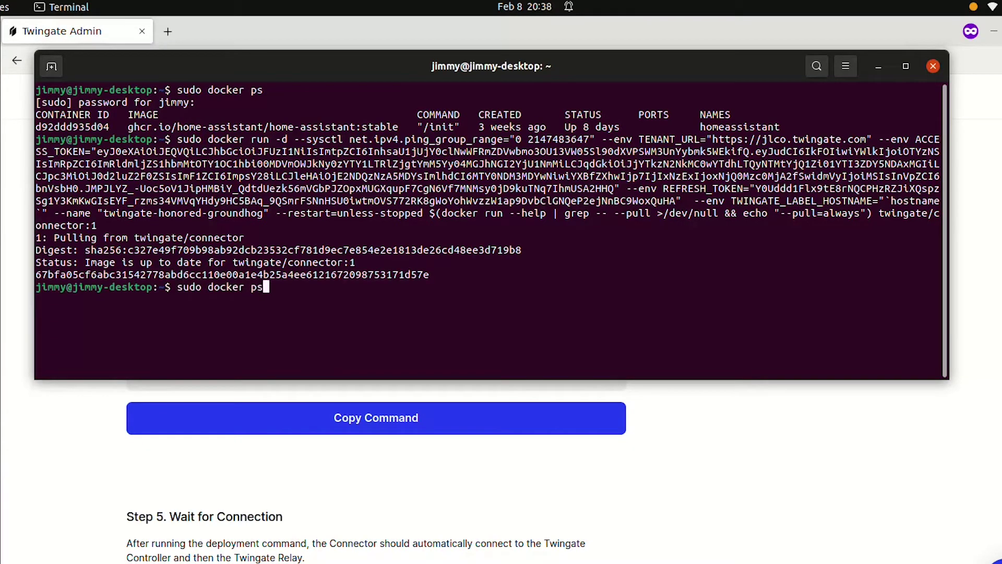
key("Return")
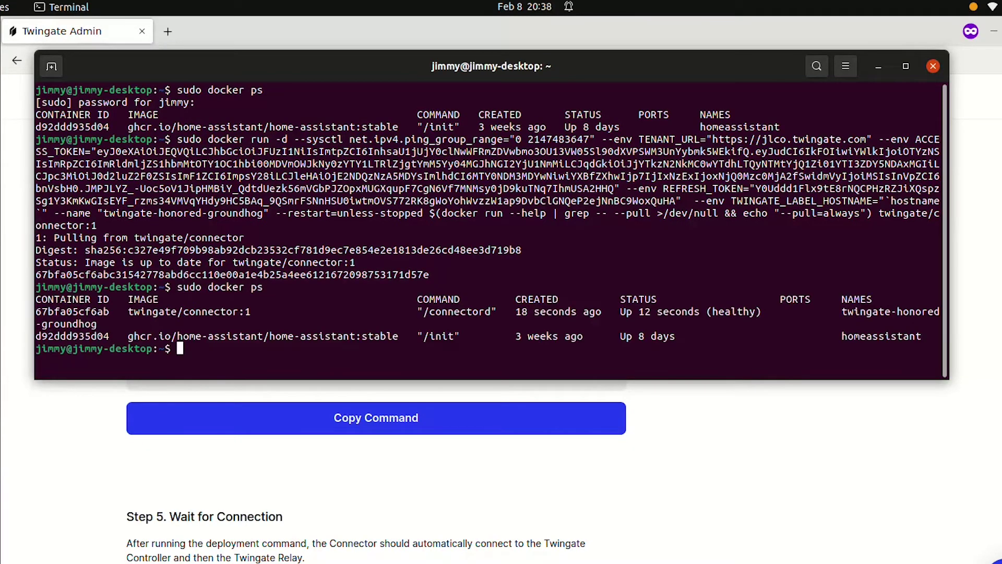
left_click(738, 486)
scroll(709, 421, "up", 15)
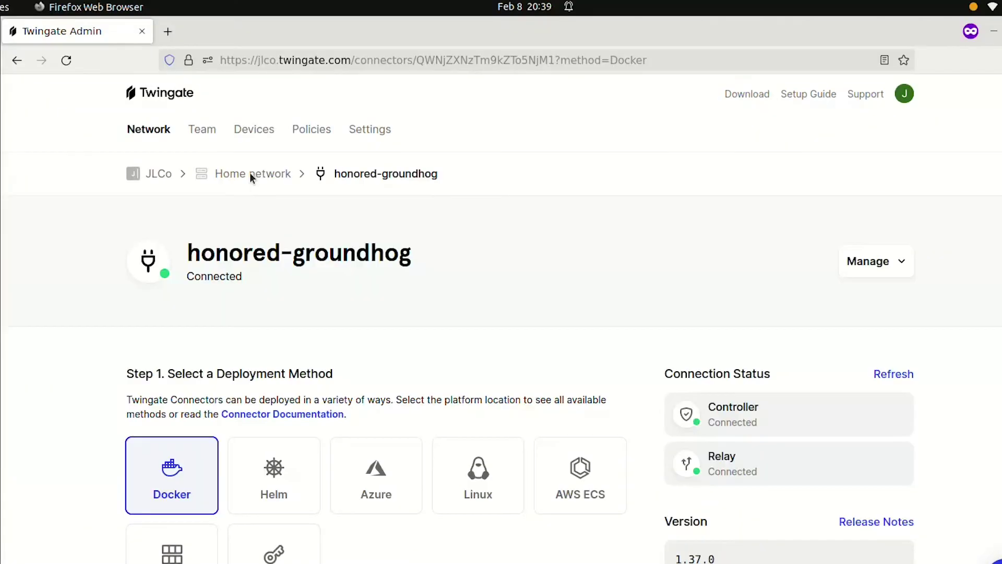
Start a new CIDR resource in Home network, labelled "Home Assistant", with the address 192.168.86.41.
left_click(248, 173)
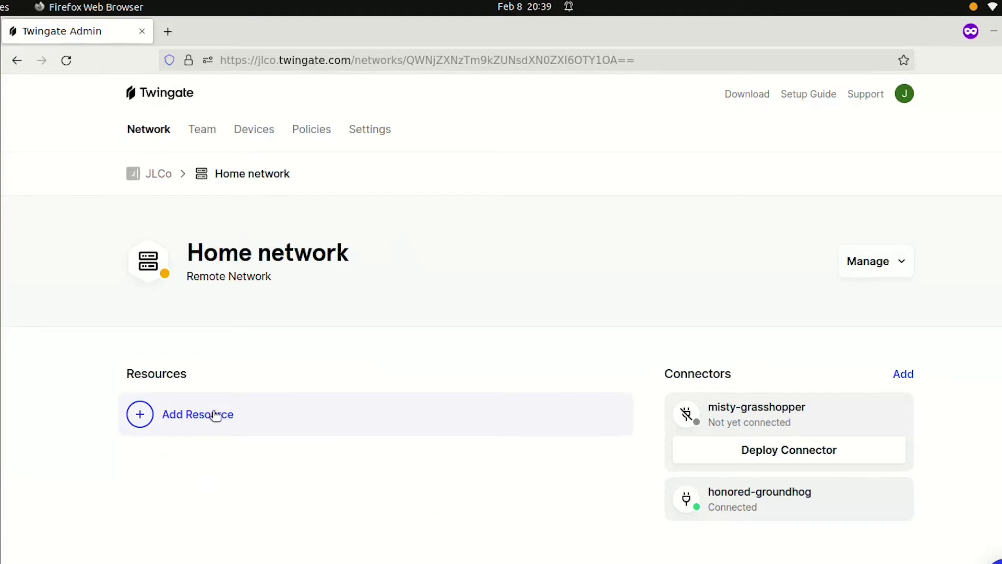
left_click(215, 415)
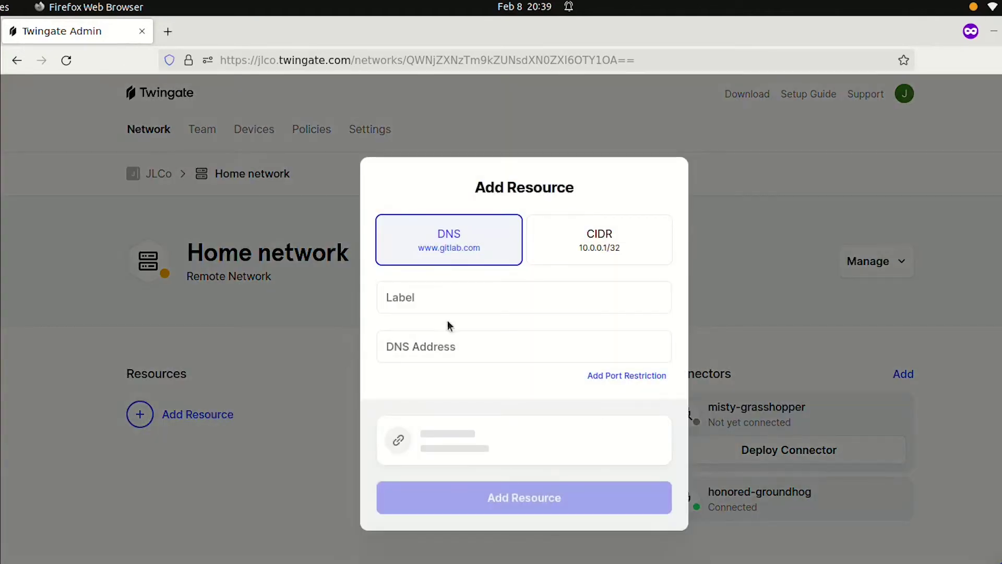
left_click(574, 255)
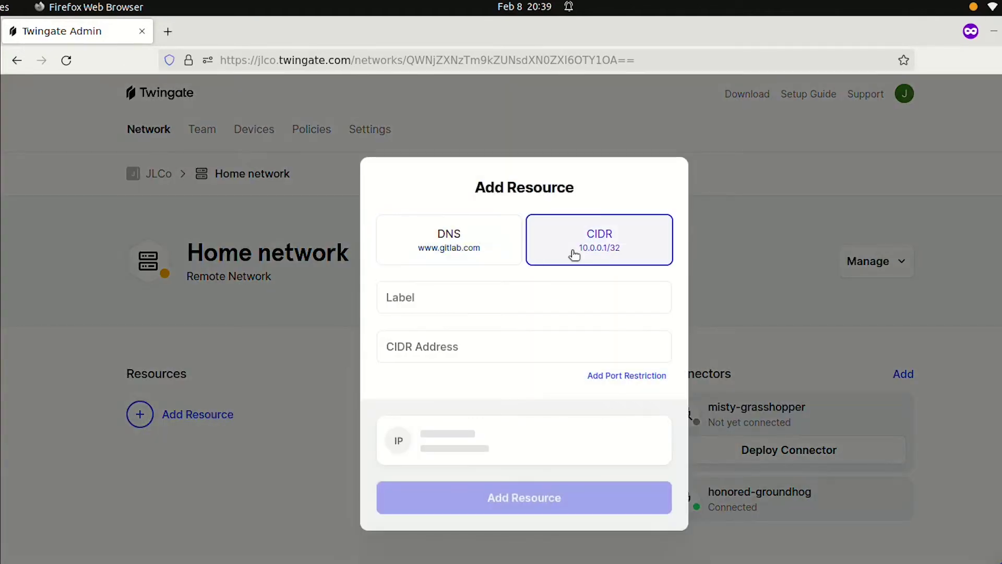
left_click(535, 301)
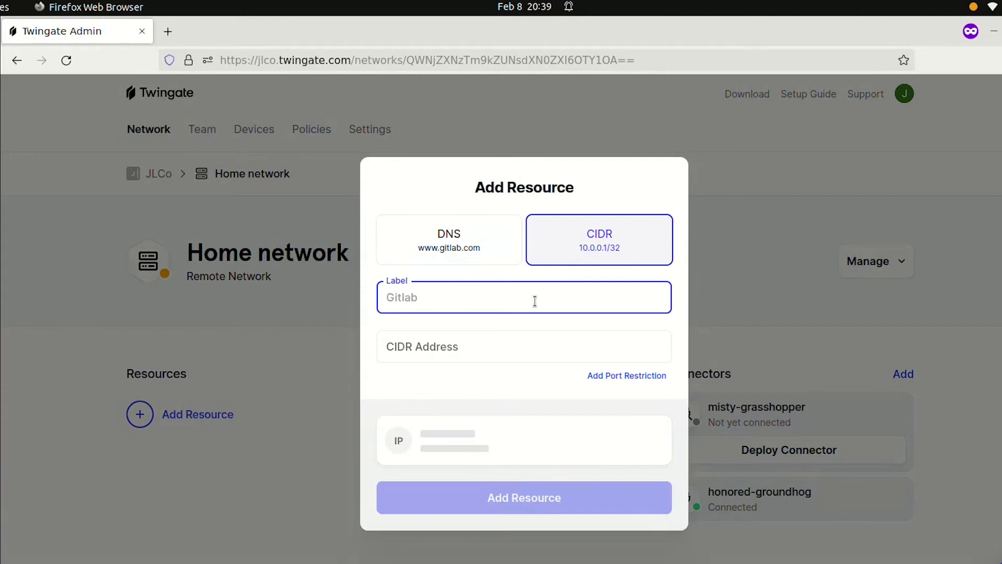
type("Home Assist")
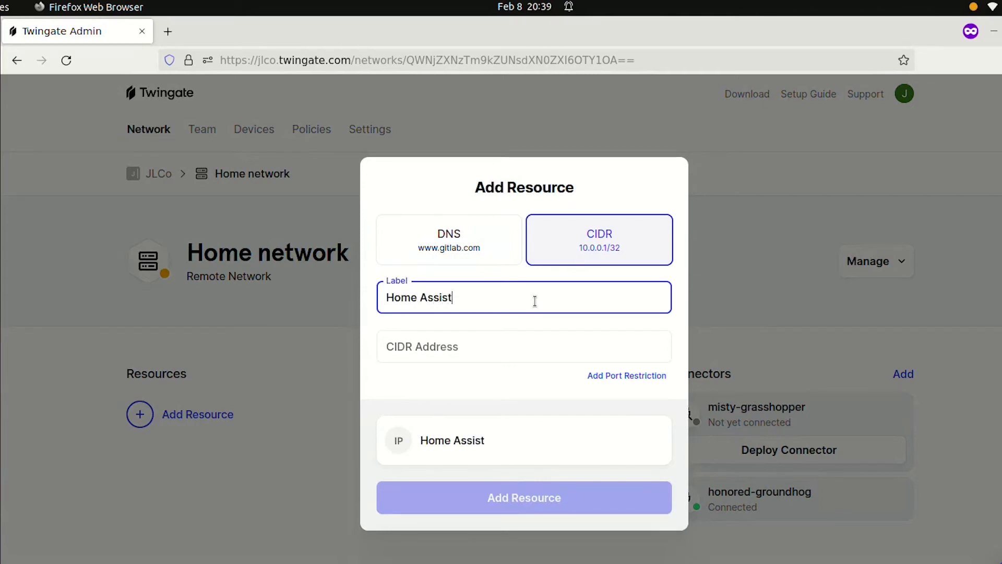
type("ant")
key("Tab")
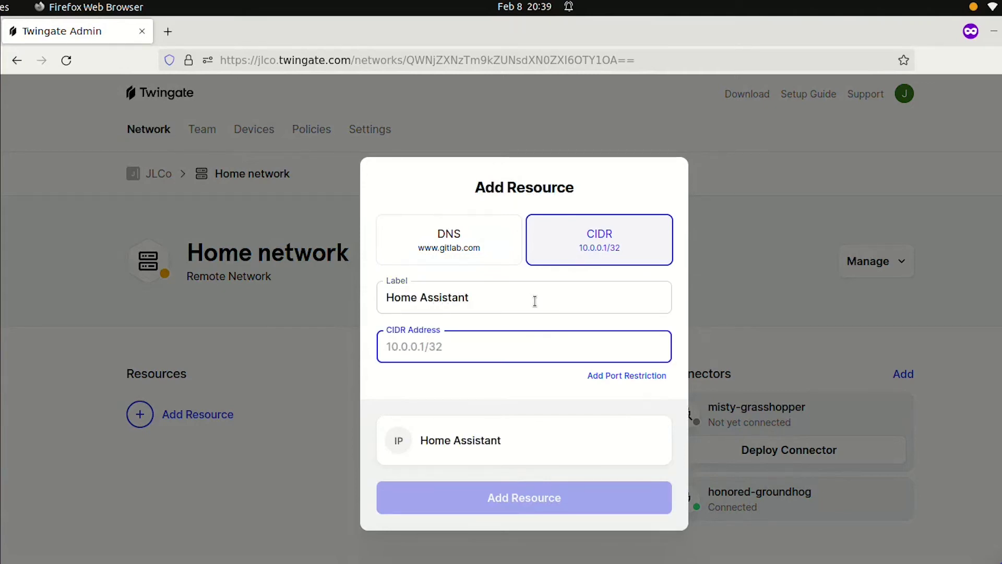
key("ctrl+v")
Restrict the Home Assistant resource to port 8123 and add it to the network.
left_click(626, 376)
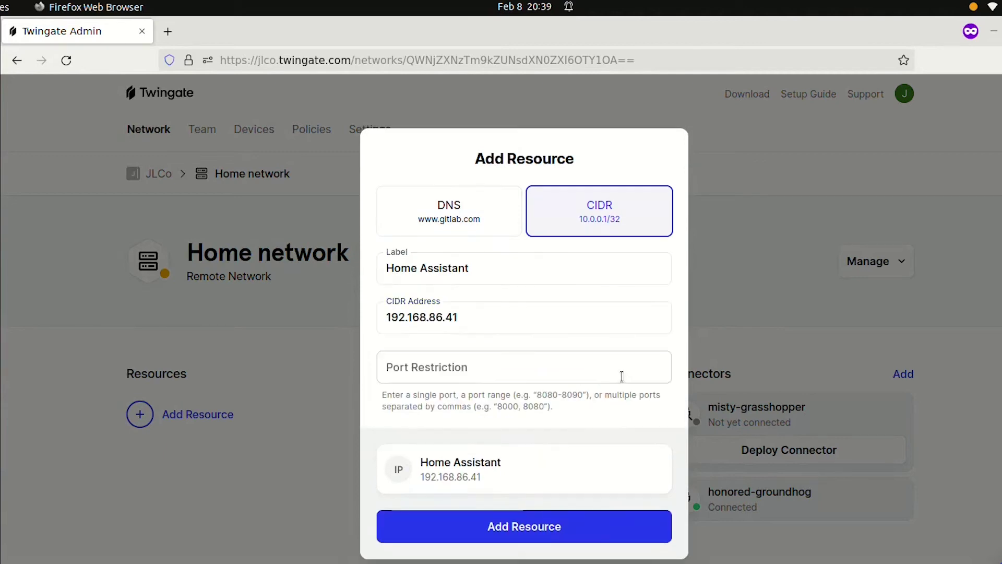
left_click(562, 367)
type("8123")
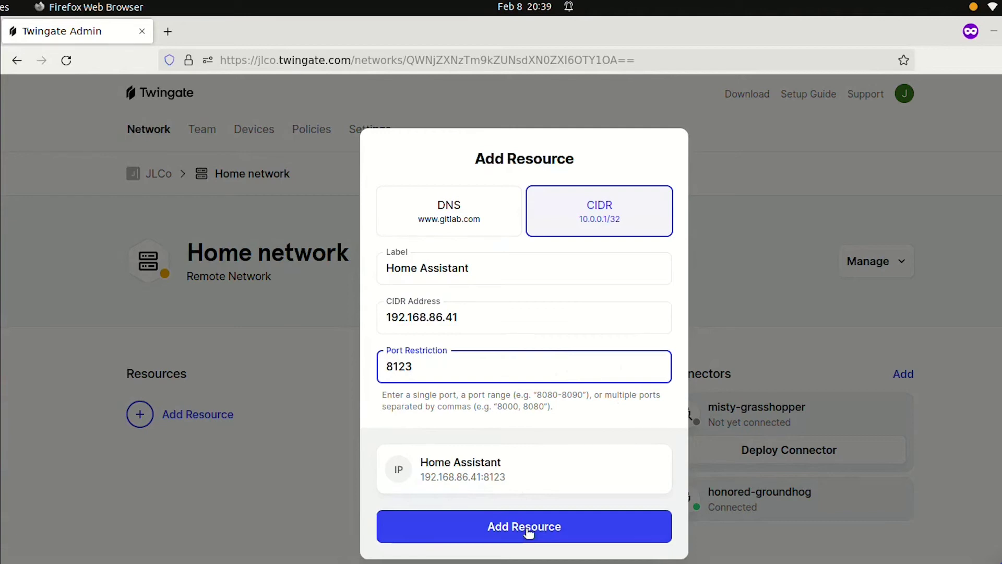
left_click(527, 528)
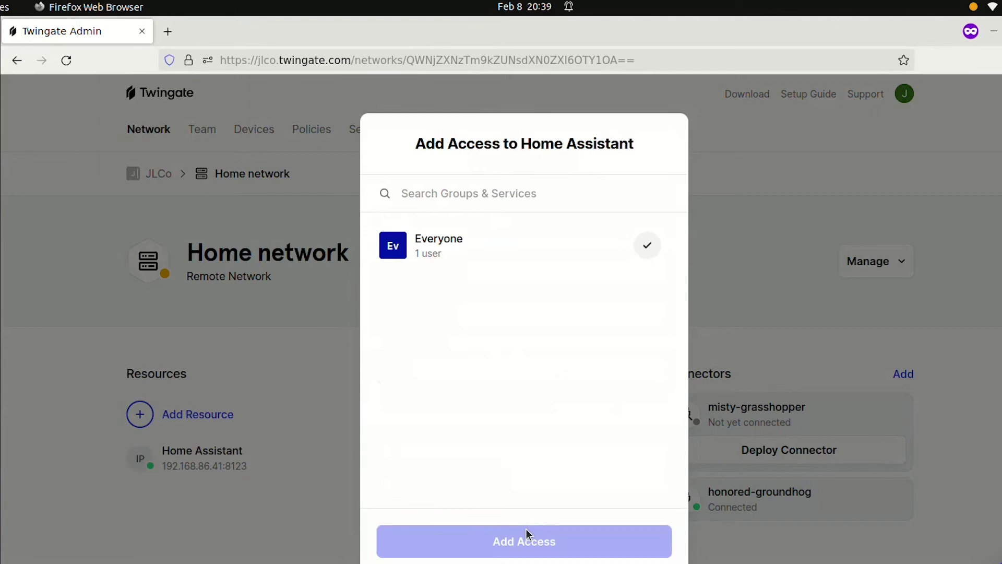
Grant the Everyone group access to the Home Assistant resource.
left_click(562, 238)
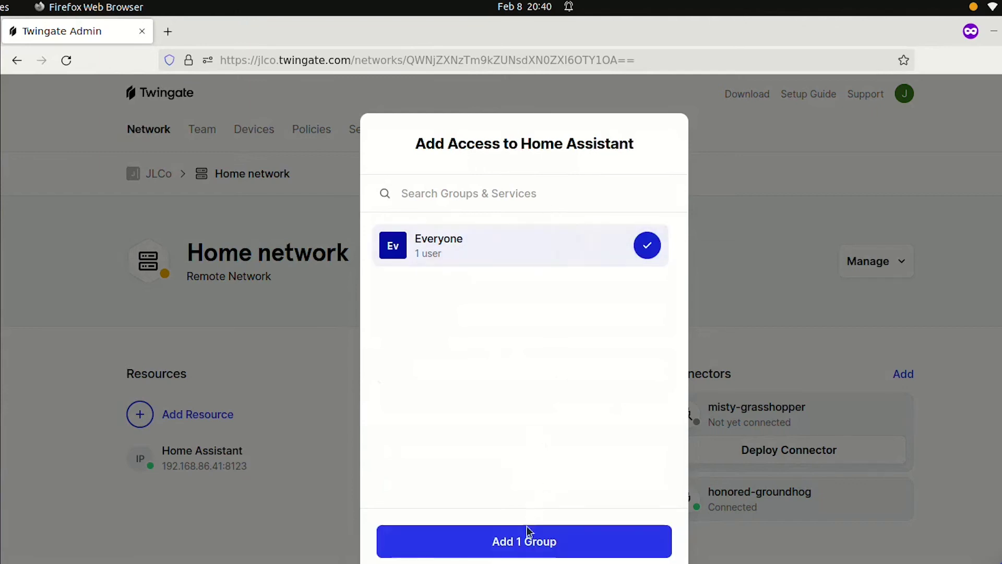
left_click(524, 543)
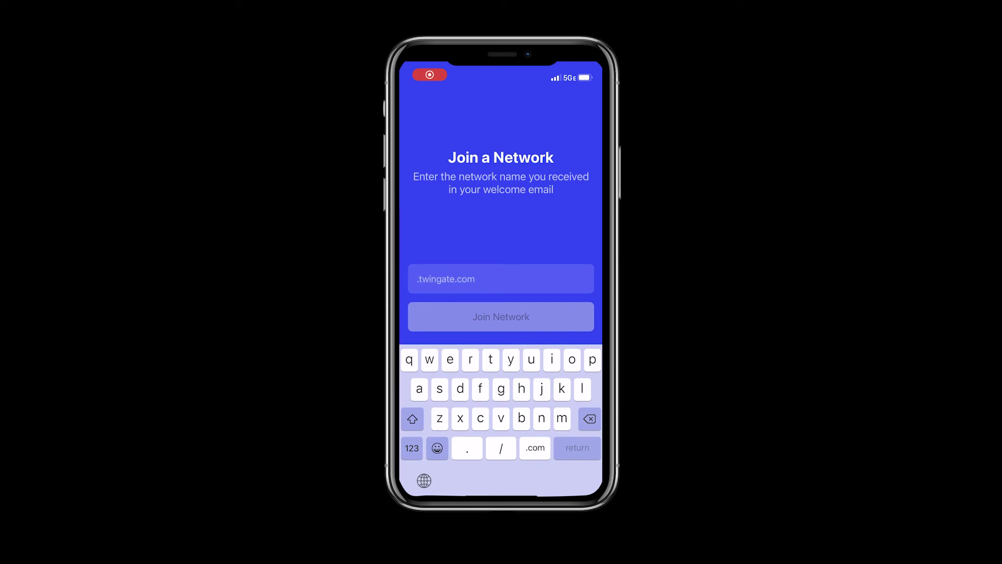
Join the "jlco" network in the Twingate mobile app and sign in with Google.
type("jlco")
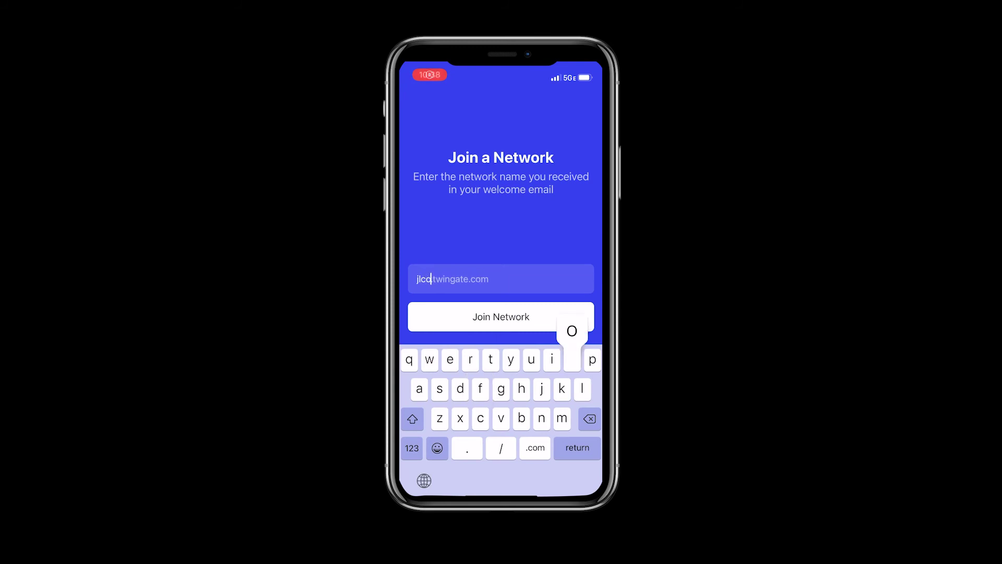
key("Return")
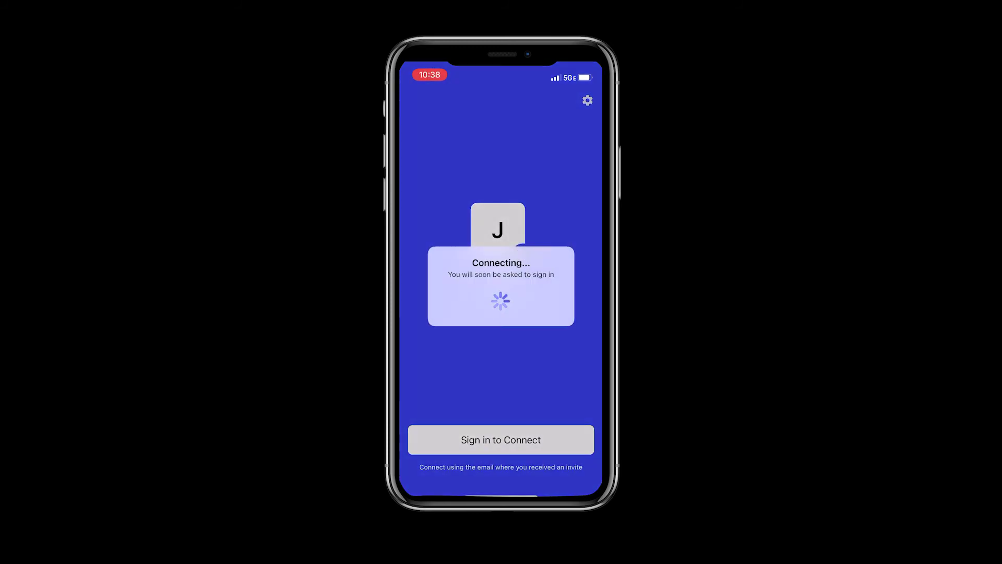
left_click(538, 318)
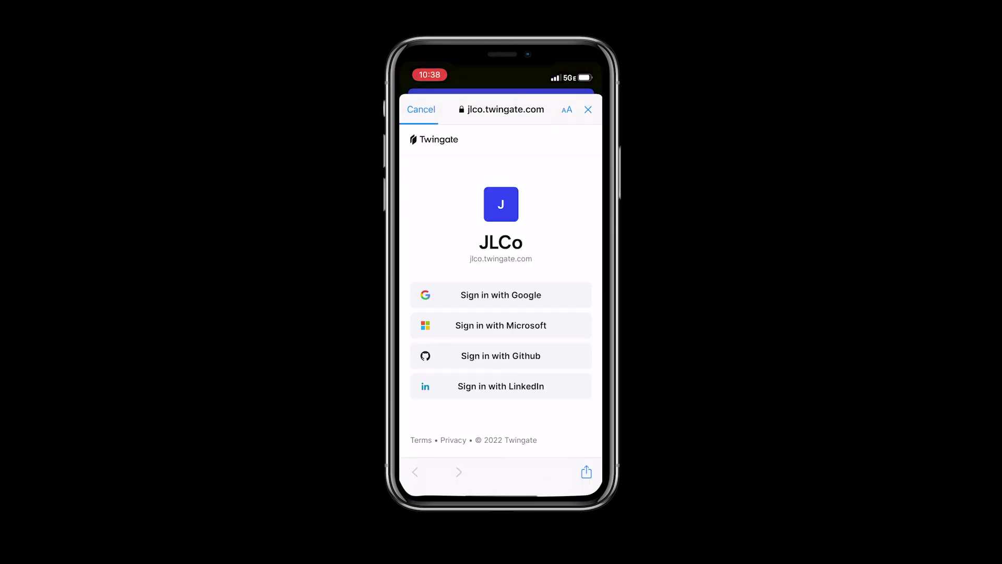
left_click(501, 294)
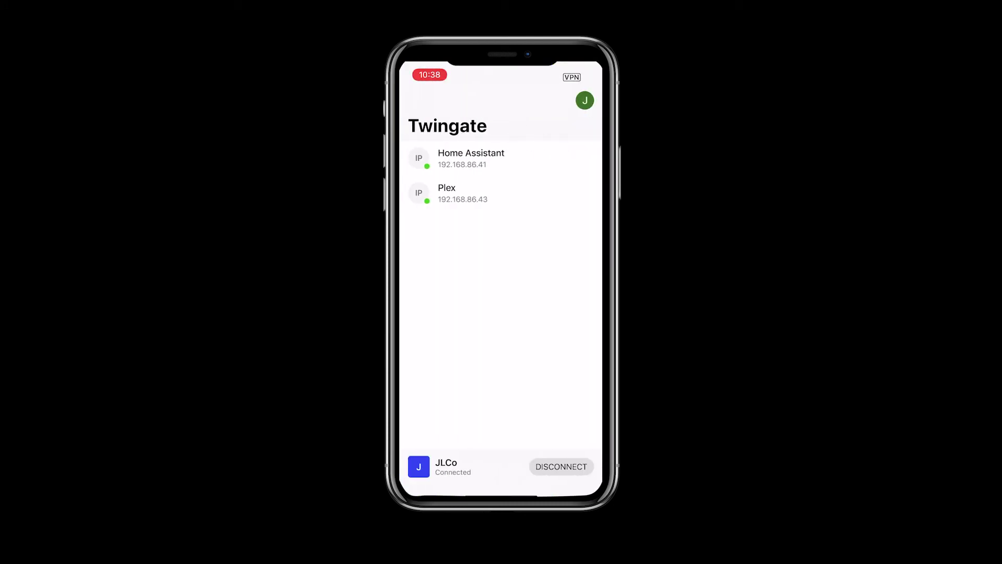
Leave the Twingate mobile app and switch to the Safari browser on the phone.
left_click_drag(501, 493, 501, 365)
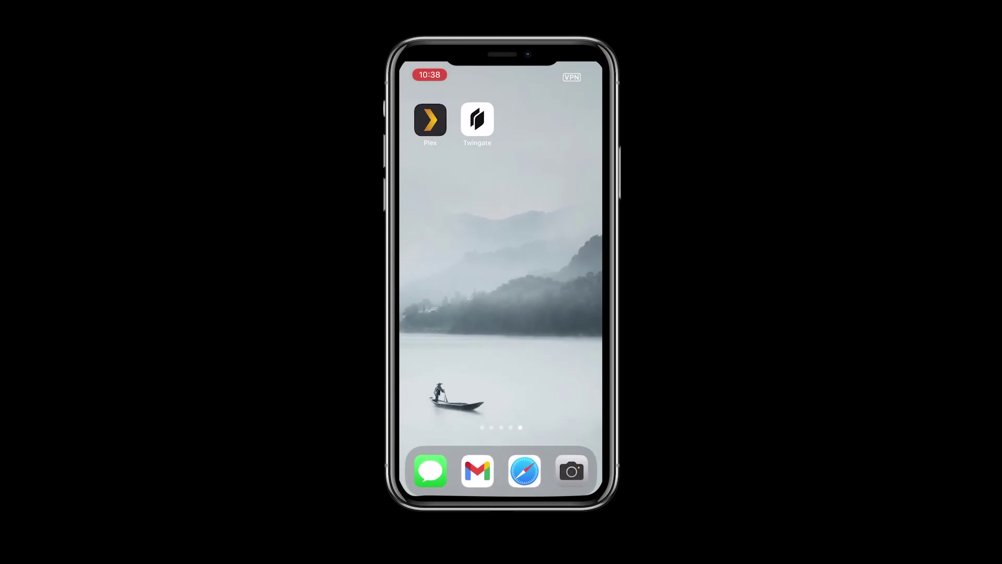
left_click(521, 473)
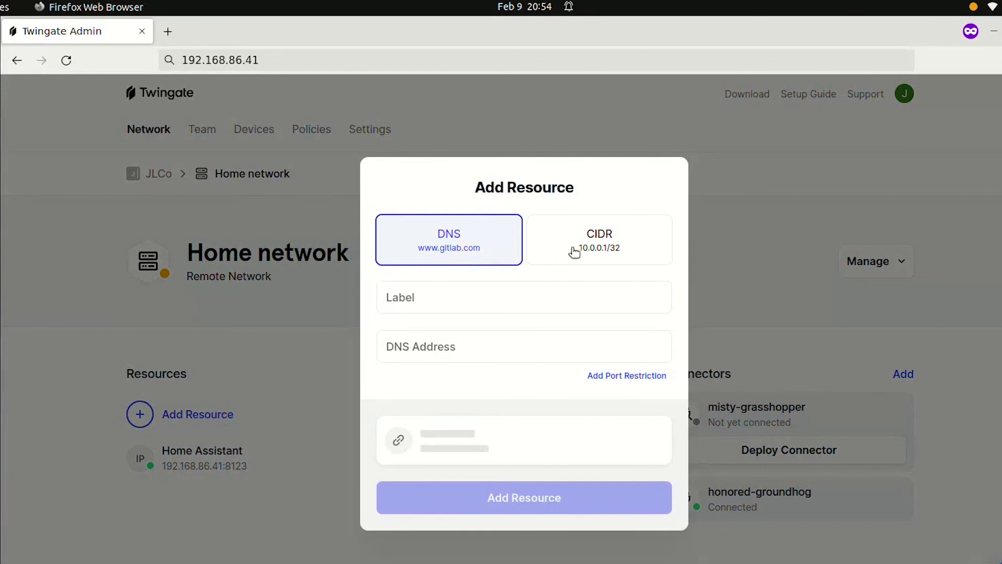
Start a CIDR resource in Home network, labelled "Plex", with the address 192.168.86.41.
left_click(573, 251)
left_click(546, 297)
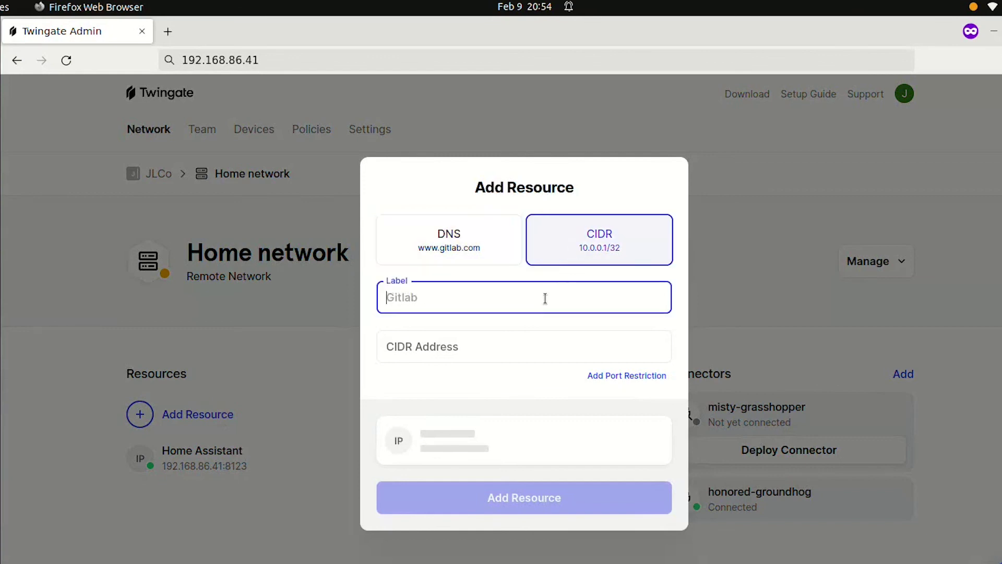
type("Plex")
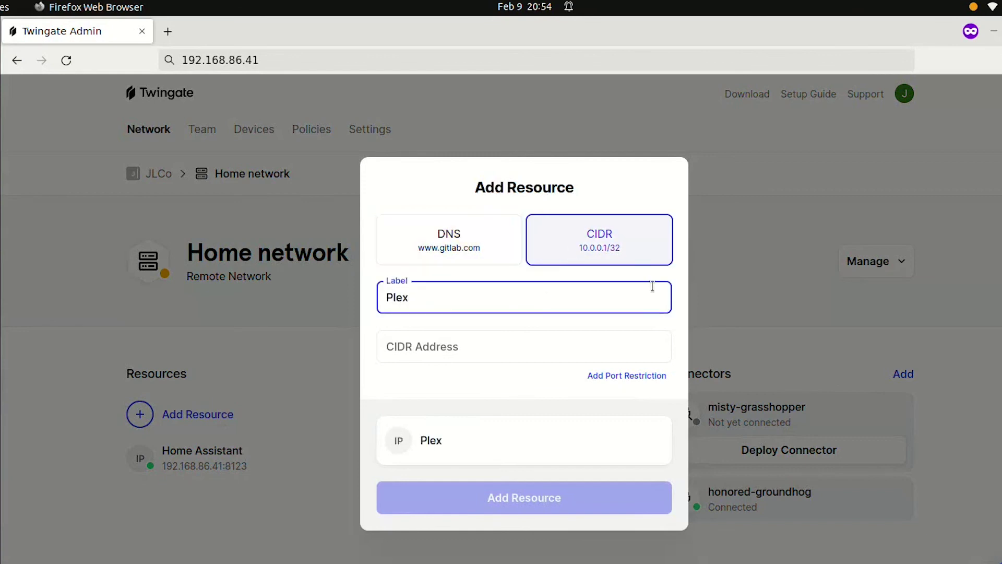
left_click(521, 346)
type("192.168.86.41")
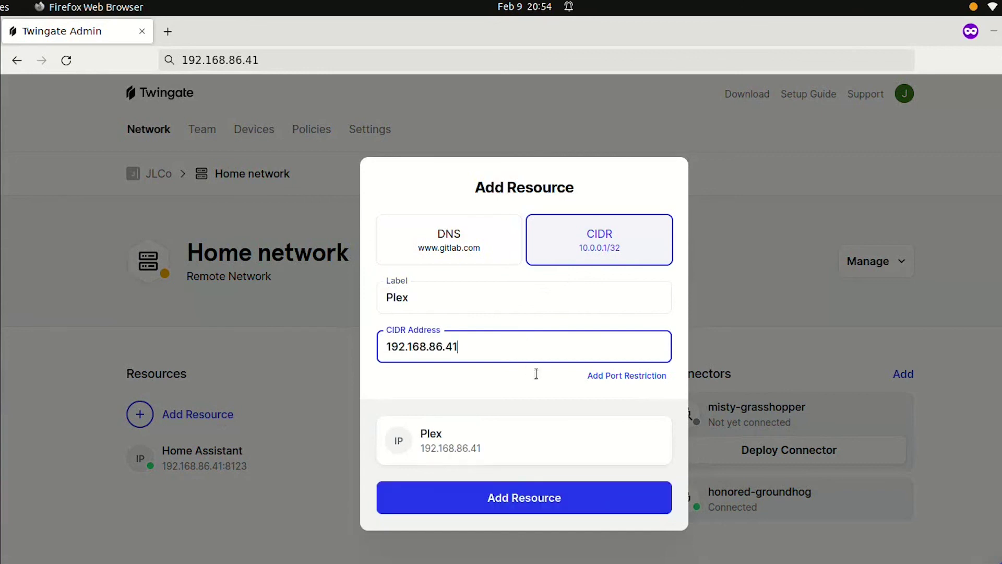
Restrict the Plex resource to port 32400 and add it to the network.
left_click(607, 378)
left_click(541, 372)
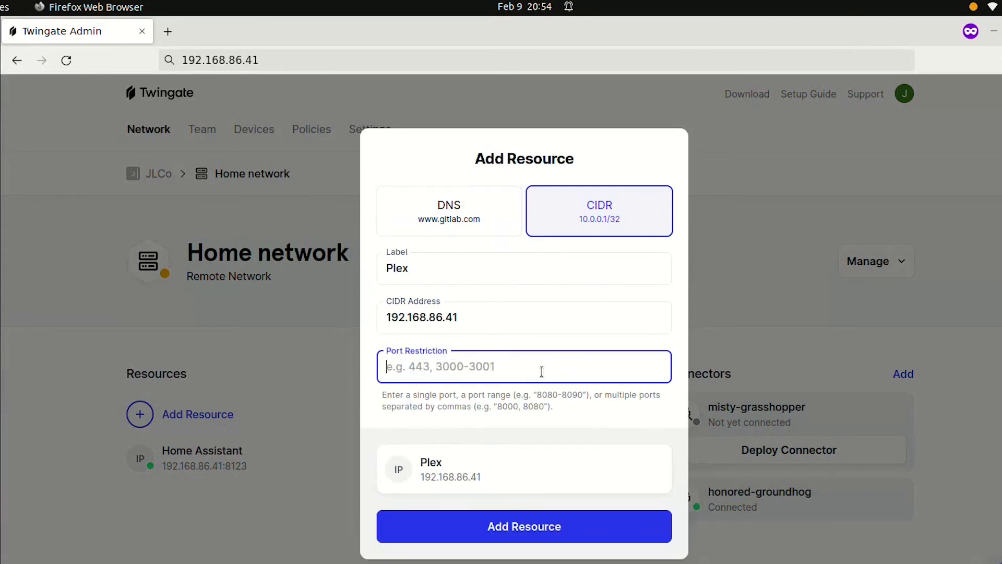
type("32400")
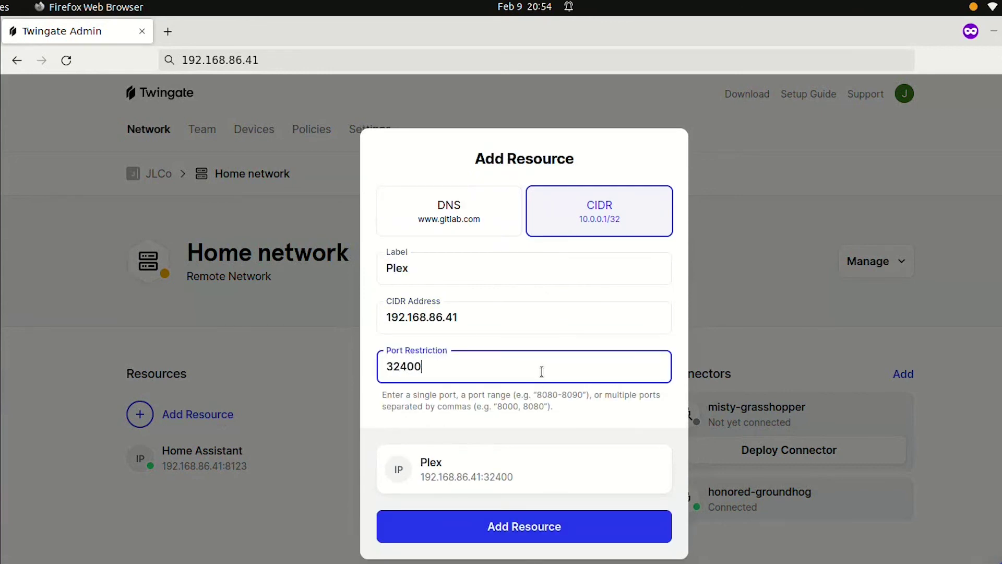
left_click(544, 520)
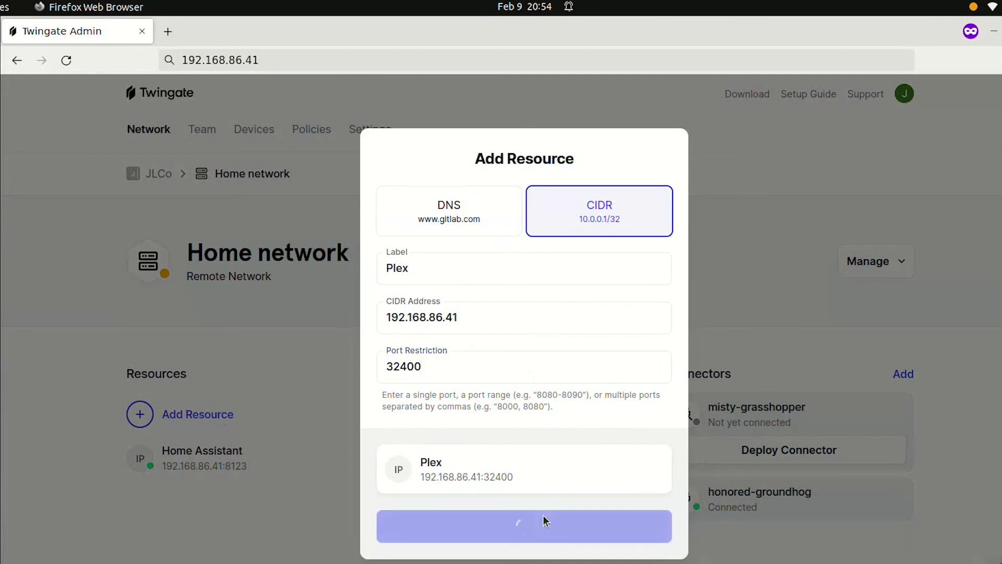